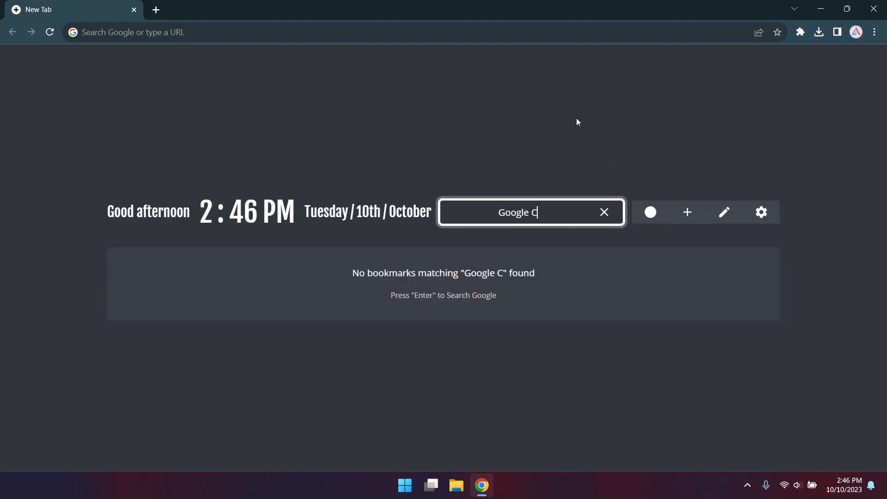
Step: Try the bookmark search on the new tab page with "Google Chrome Customization", then clear the query
key(BackSpace)
text(rome)
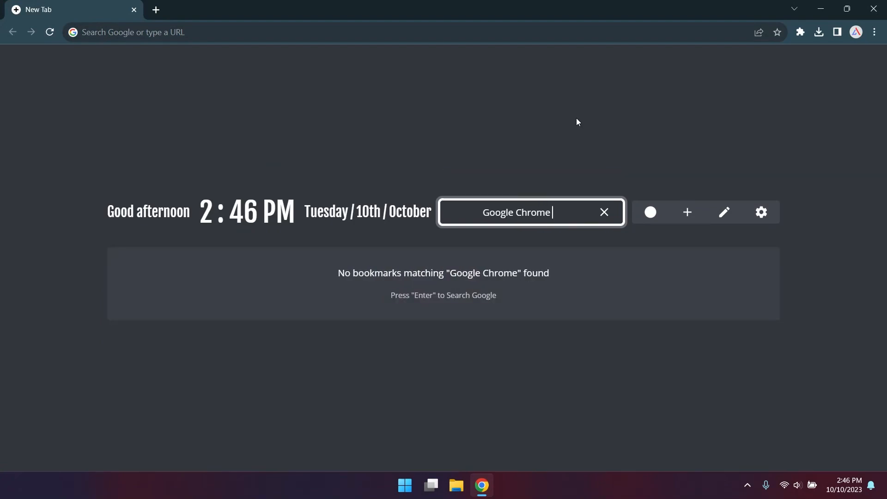
text( Customization)
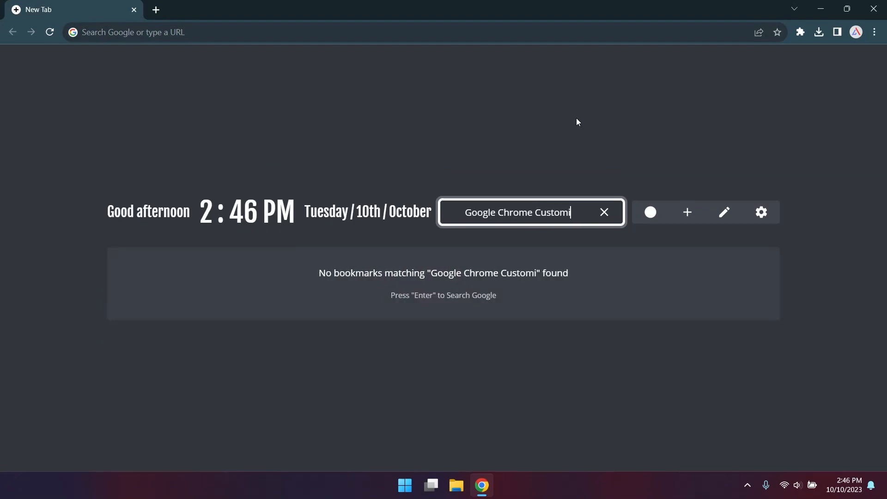
key(BackSpace)
key(BackSpace)
key(BackSpace)
key(BackSpace)
key(BackSpace)
key(BackSpace)
key(BackSpace)
key(BackSpace)
key(BackSpace)
key(BackSpace)
key(BackSpace)
key(BackSpace)
key(BackSpace)
key(BackSpace)
key(BackSpace)
key(BackSpace)
key(BackSpace)
key(BackSpace)
key(BackSpace)
key(BackSpace)
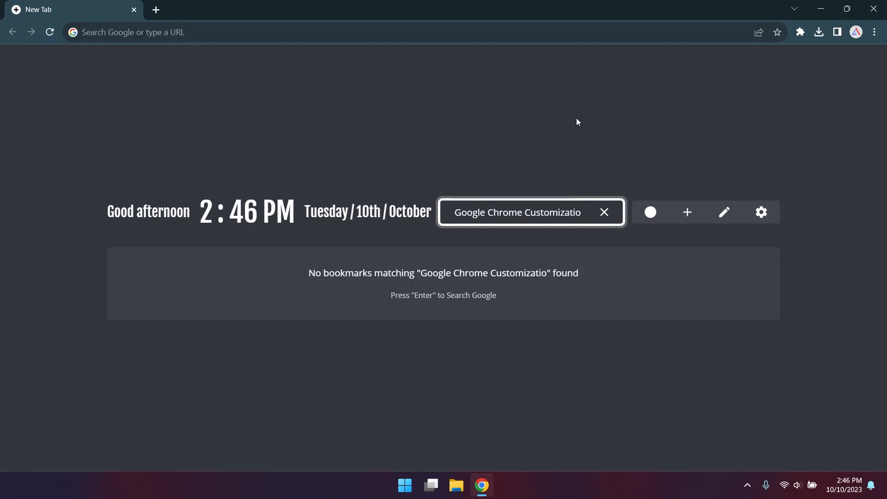
Step: Filter the bookmarks on the new tab page by "Amazon" and clear the search box
text(Amazon)
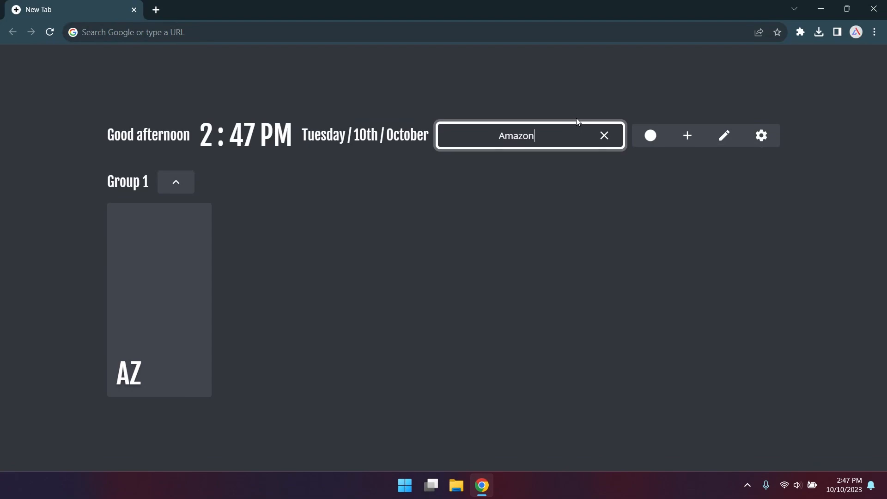
key(BackSpace)
key(BackSpace)
key(BackSpace)
key(BackSpace)
key(BackSpace)
key(BackSpace)
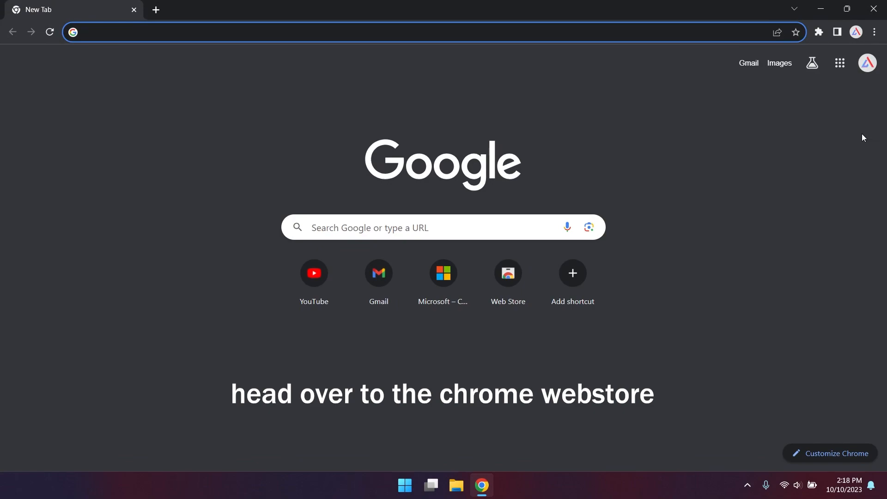
Step: Search Google for "chromewebstore" and open the Chrome Web Store from the results
click(338, 30)
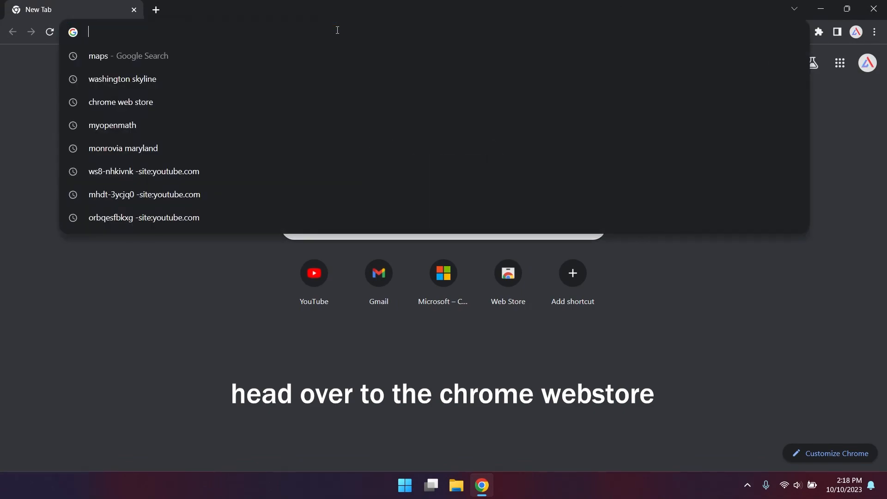
text(chromewebs)
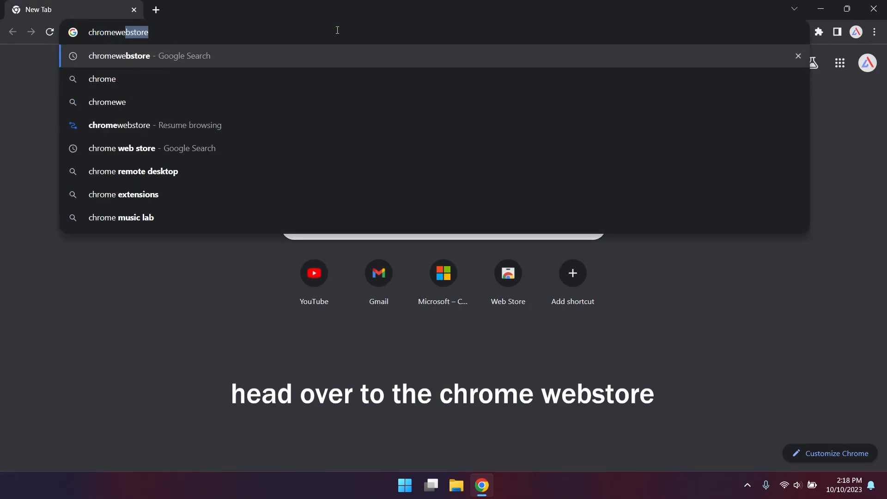
text(tore)
key(Return)
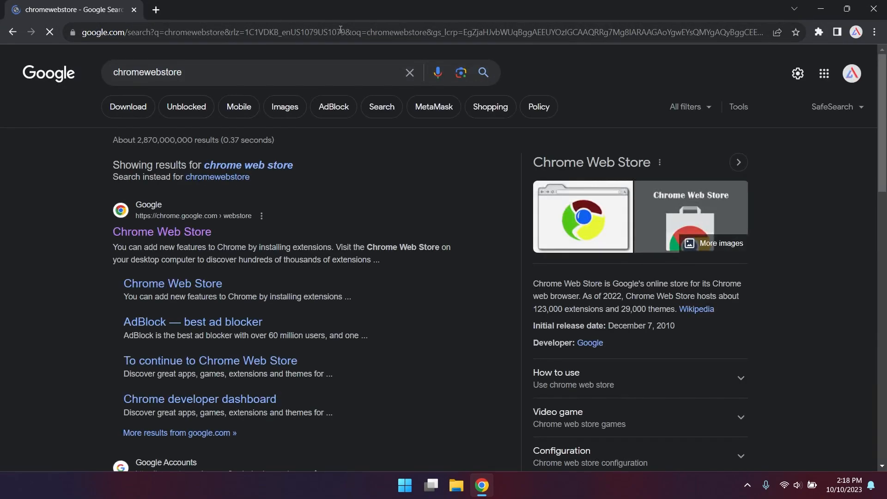
click(158, 240)
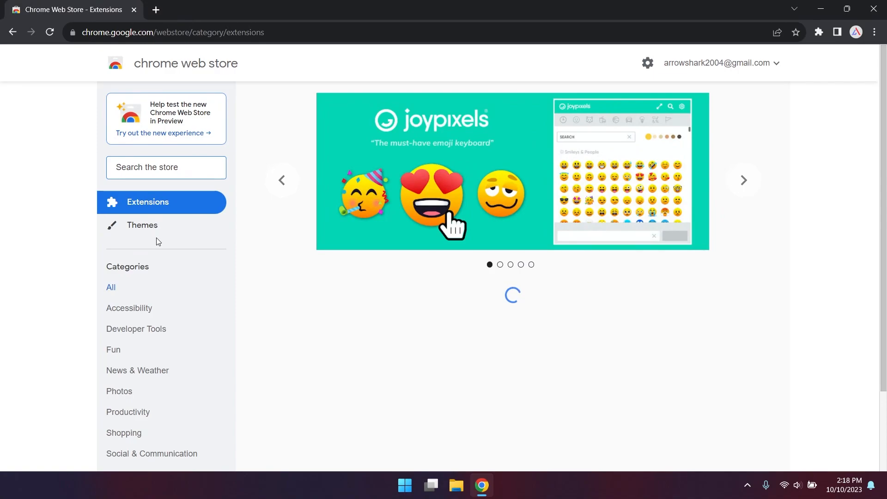
Step: Search the Chrome Web Store for nightTab and open the page of the Featured nightTab extension
text(nightT)
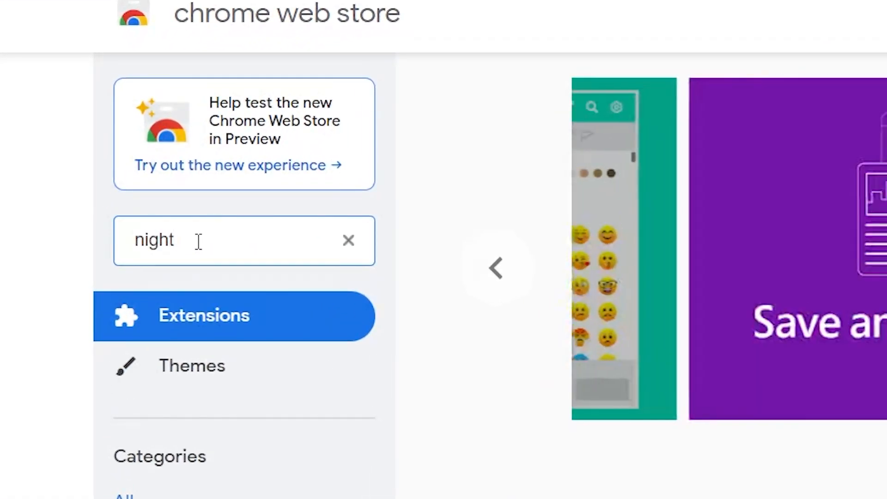
text(ab)
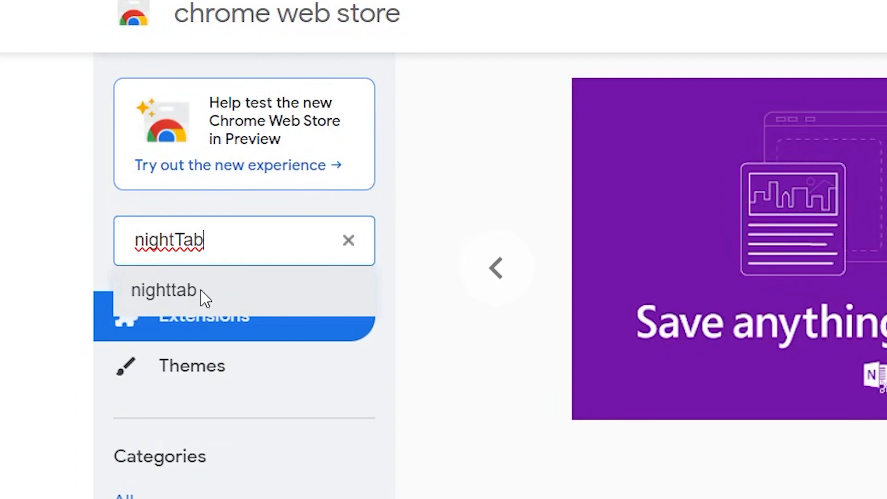
click(202, 292)
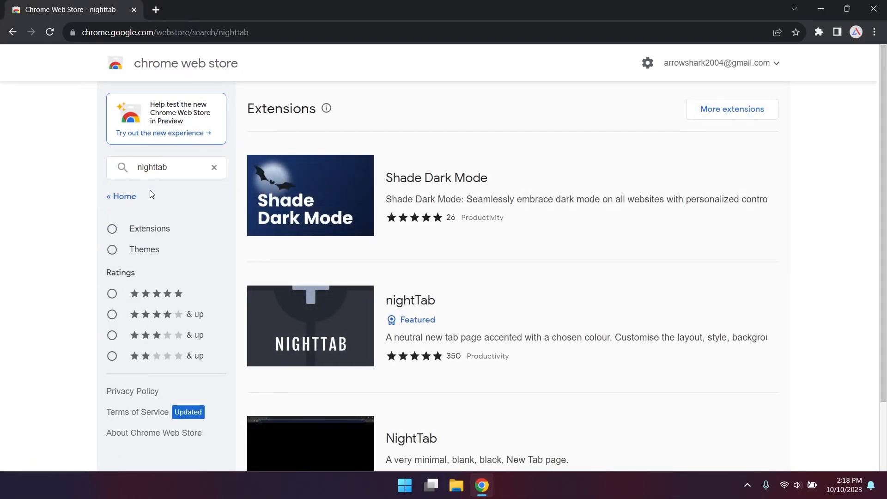
scroll(362, 194, down, 1)
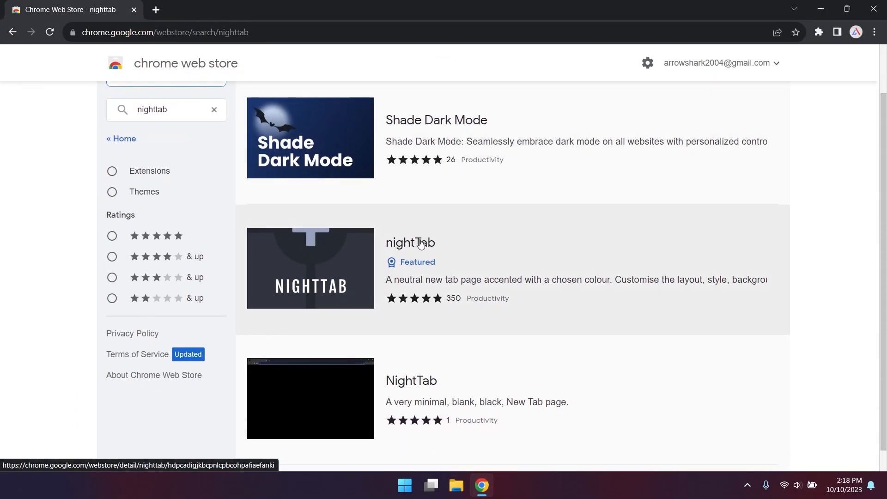
click(404, 243)
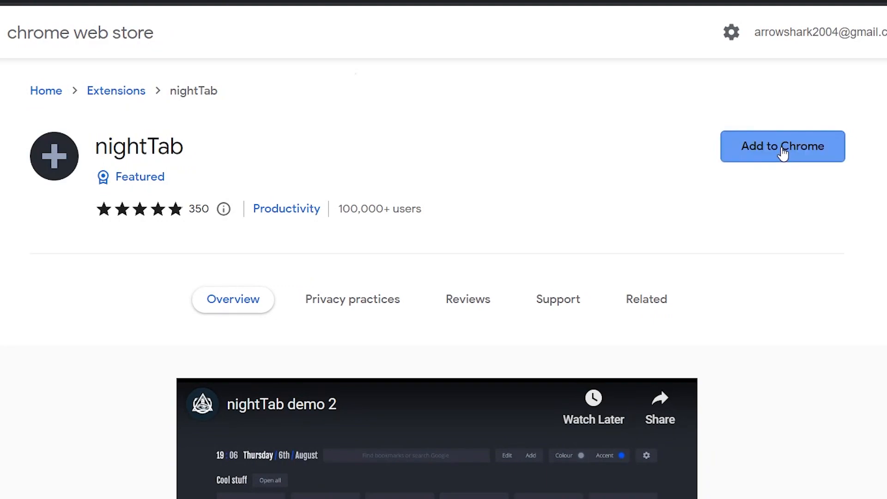
Step: Add the nightTab extension to Chrome and keep it as the new tab page, closing the store page
click(782, 152)
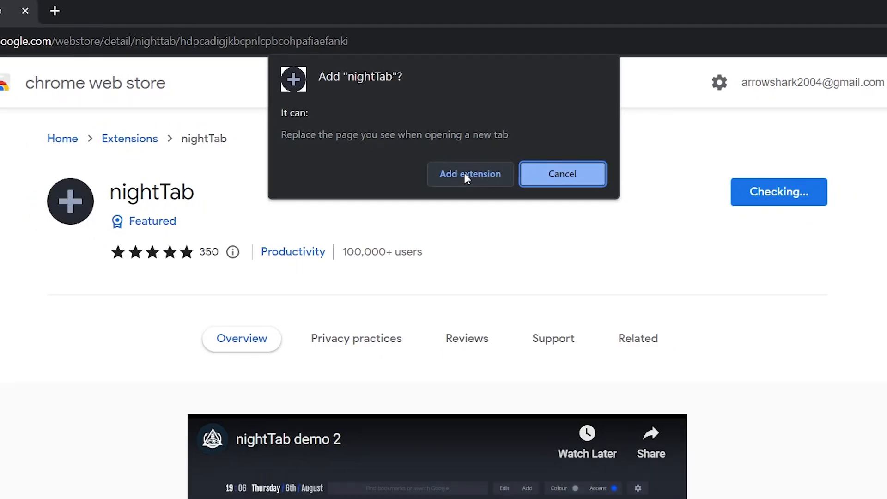
click(465, 175)
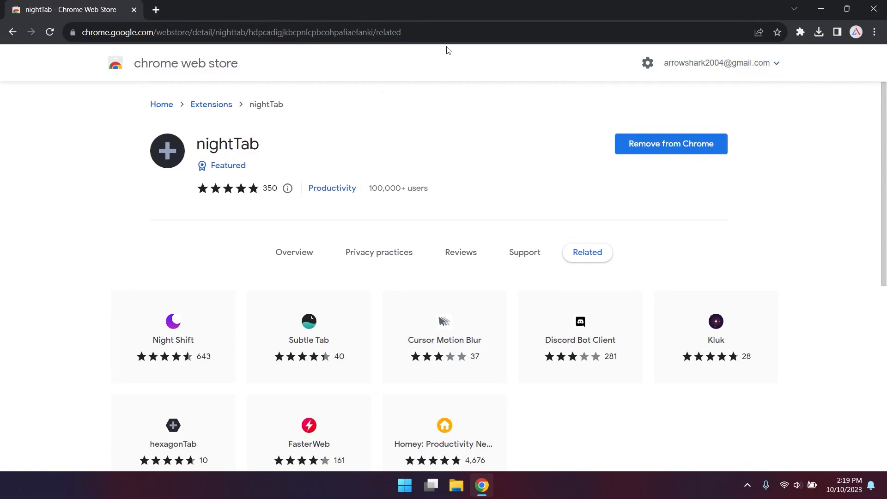
click(156, 9)
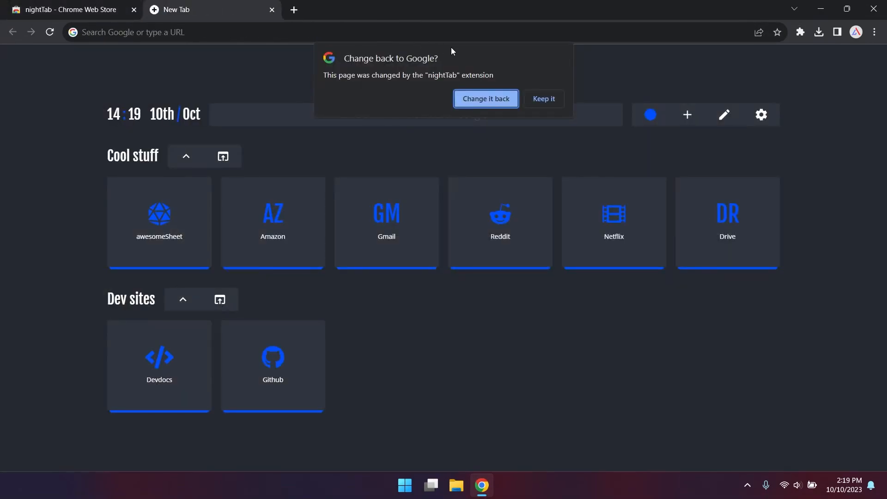
click(539, 101)
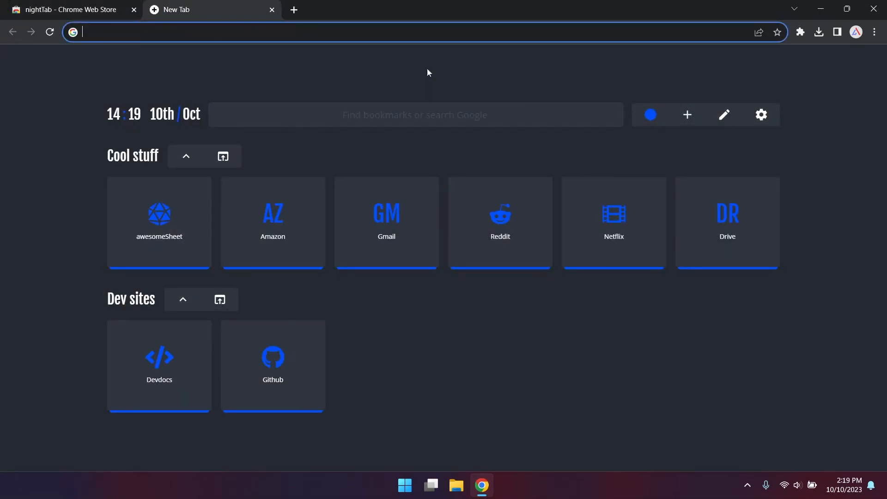
click(133, 9)
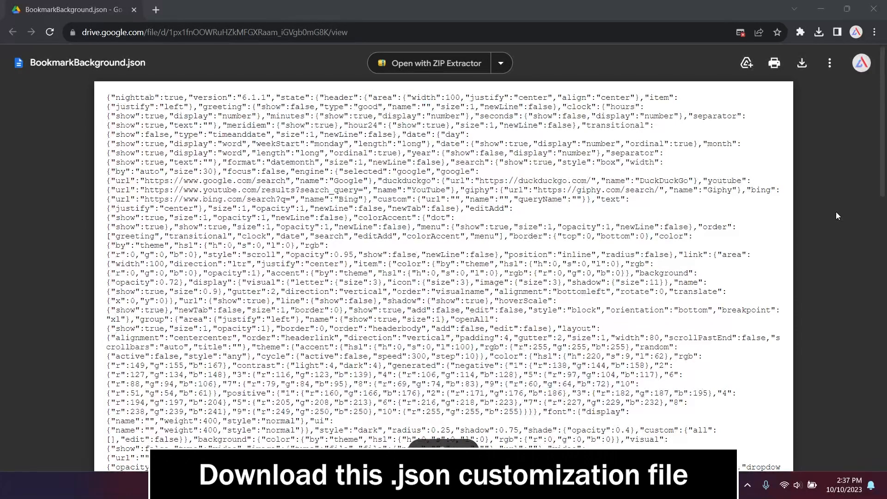
Step: Download BookmarkBackground.json from Google Drive and replace the Drive page with a new nightTab page
click(803, 64)
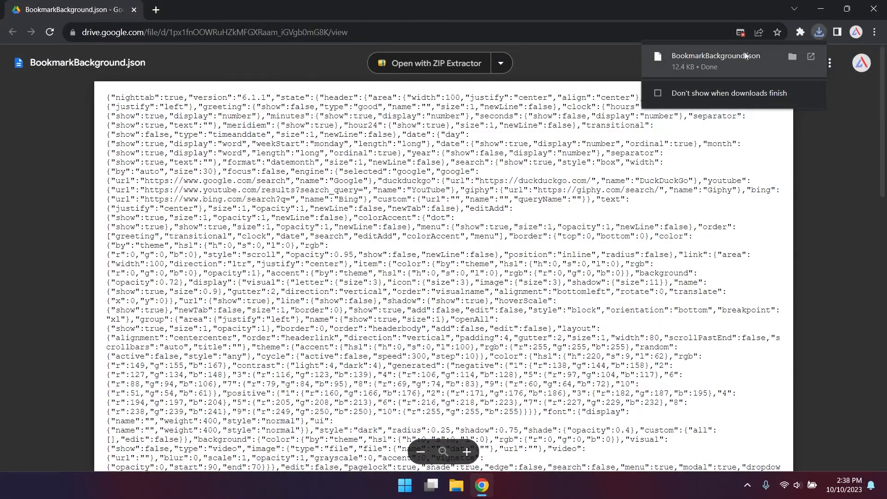
click(156, 9)
click(134, 9)
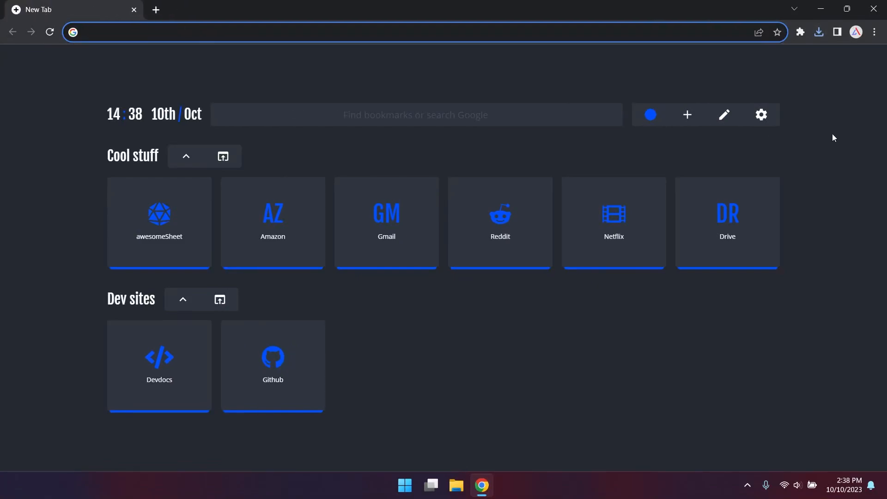
Step: Restore nightTab from BookmarkBackground.json in Downloads, replacing existing bookmarks and including the theme and settings
click(762, 116)
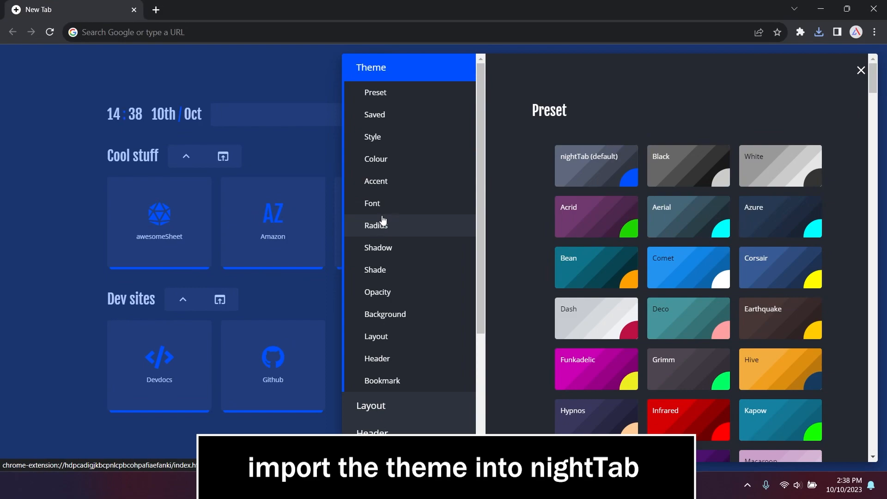
scroll(387, 305, down, 4)
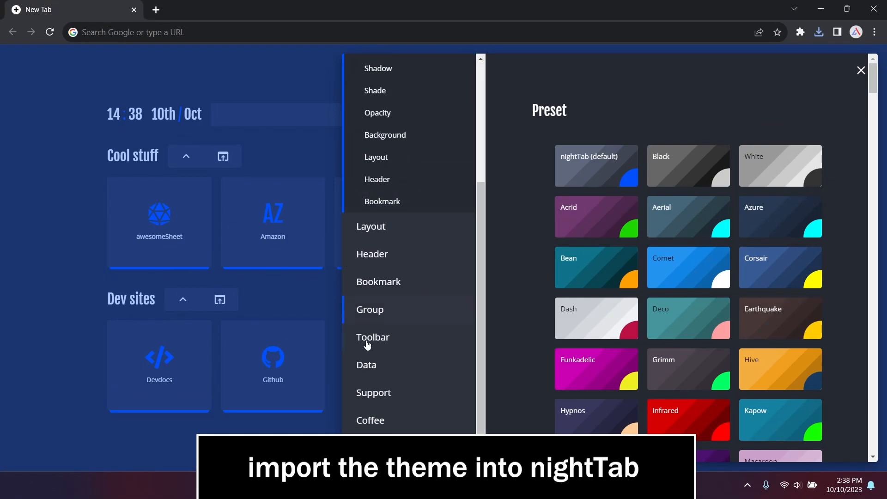
click(368, 365)
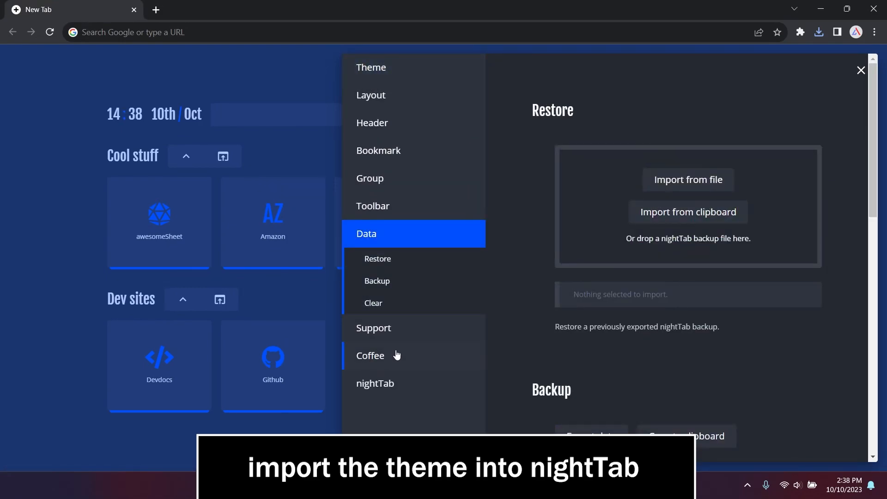
click(688, 185)
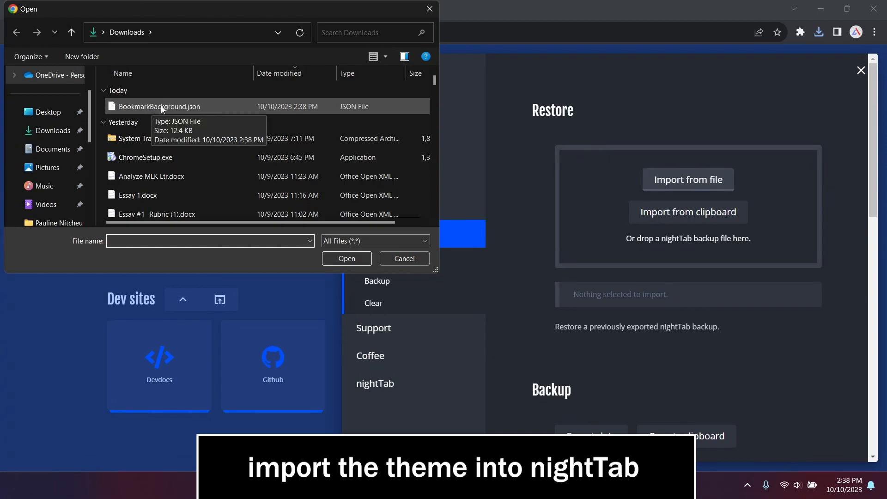
click(160, 105)
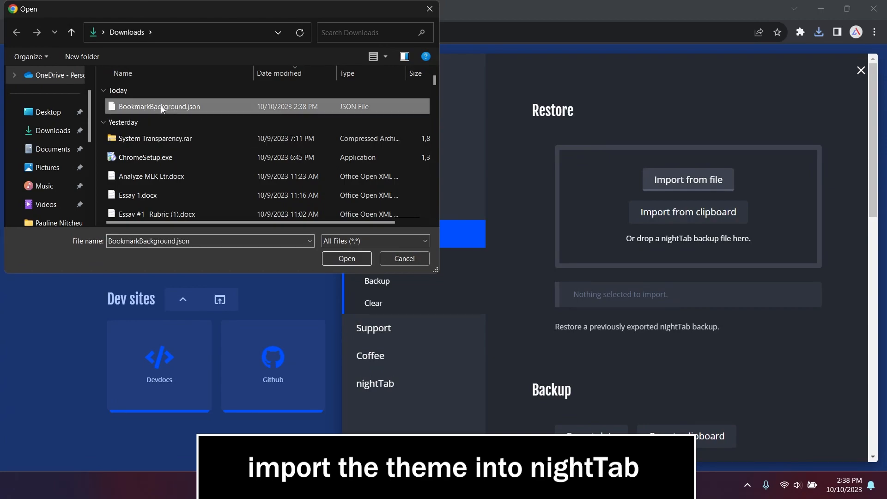
click(345, 259)
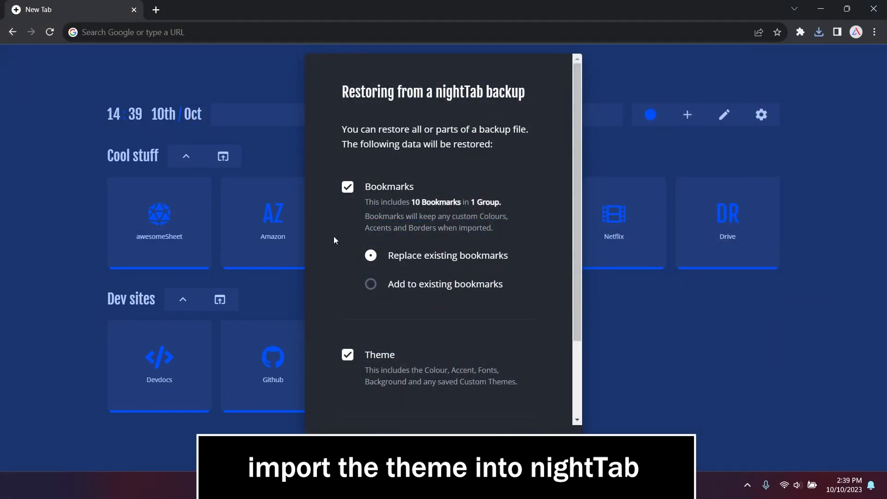
scroll(345, 278, down, 2)
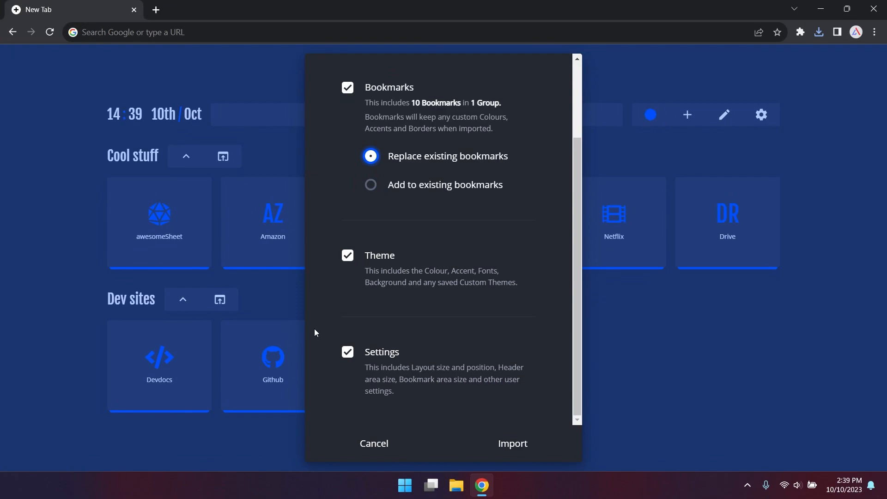
click(511, 447)
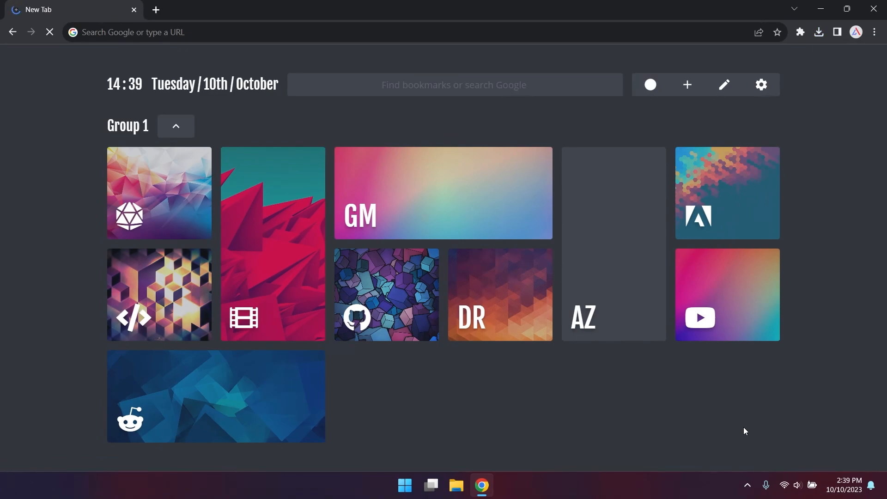
Step: Show the greeting in nightTab's header with the "Good morning..." wording
click(769, 90)
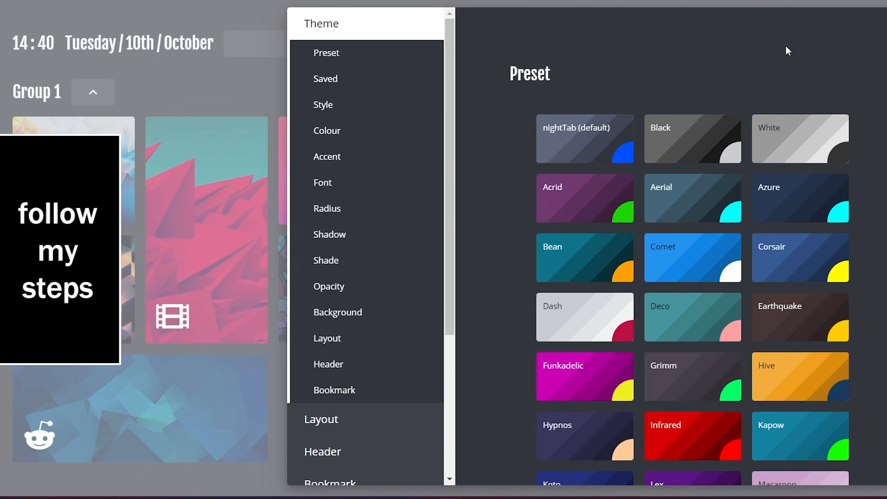
scroll(360, 305, down, 1)
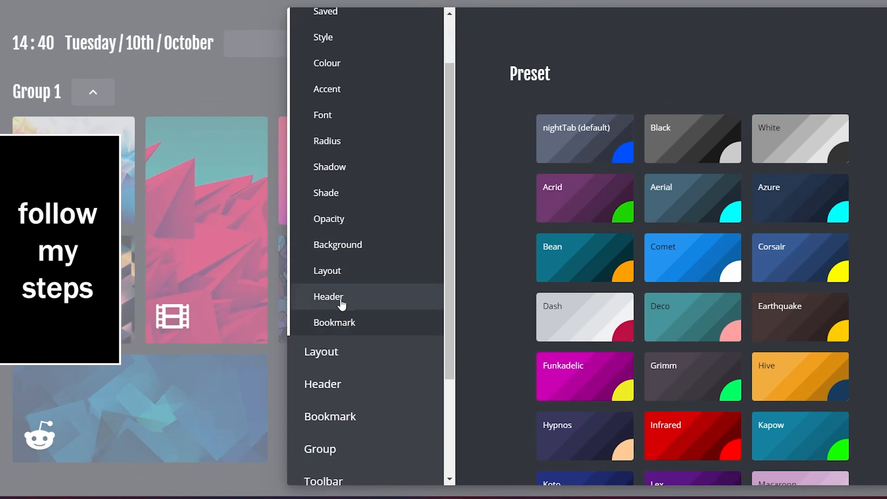
click(339, 383)
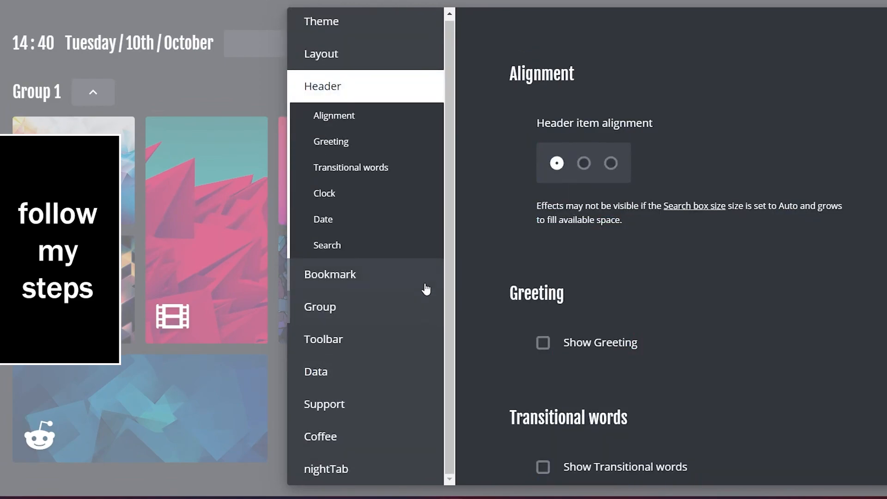
click(541, 343)
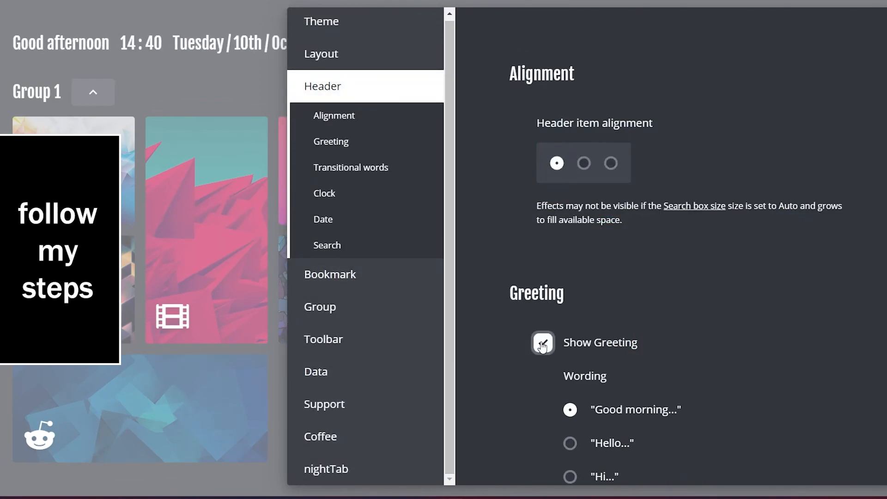
scroll(636, 313, down, 1)
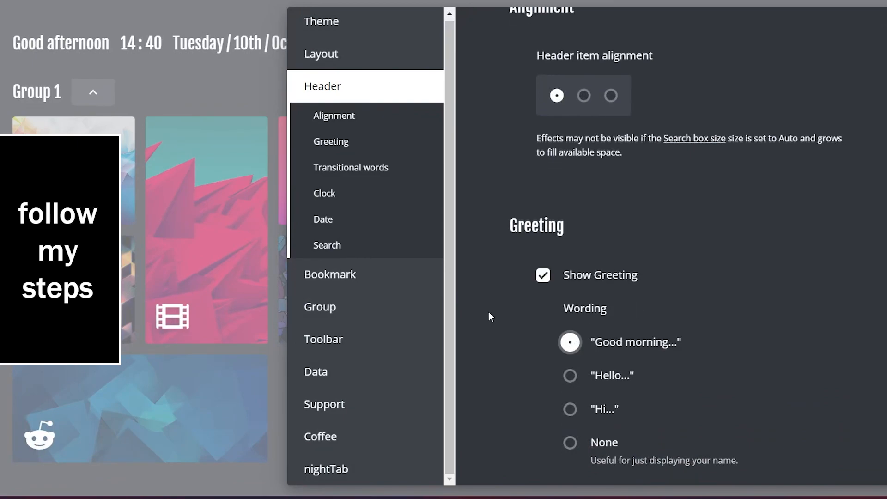
Step: Switch nightTab's header clock from 24-hour to AM/PM format and set the clock size to 200
click(346, 203)
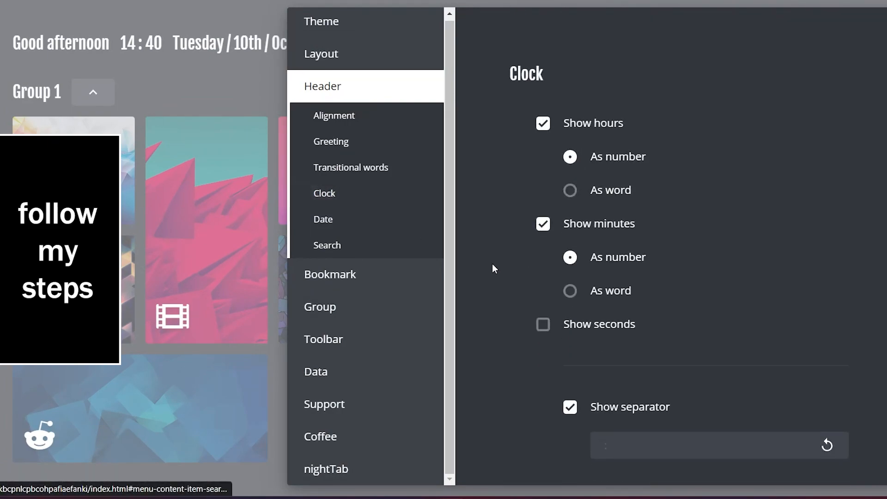
scroll(508, 274, down, 4)
click(565, 266)
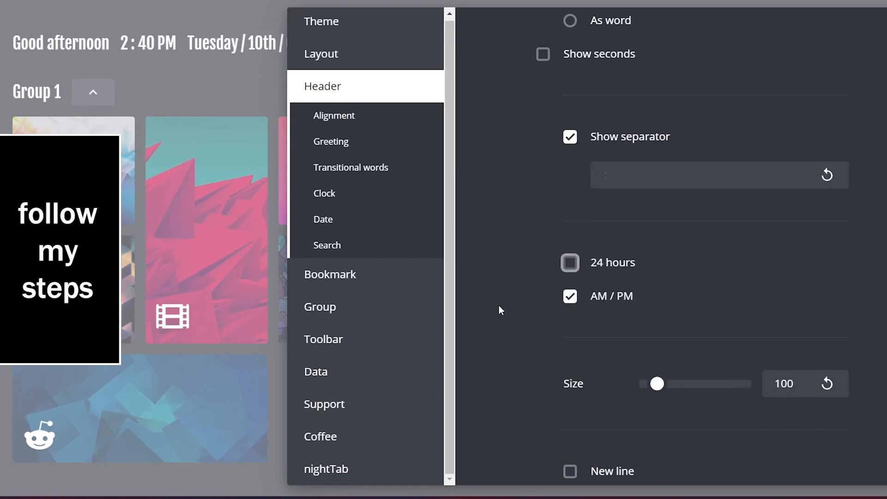
click(794, 384)
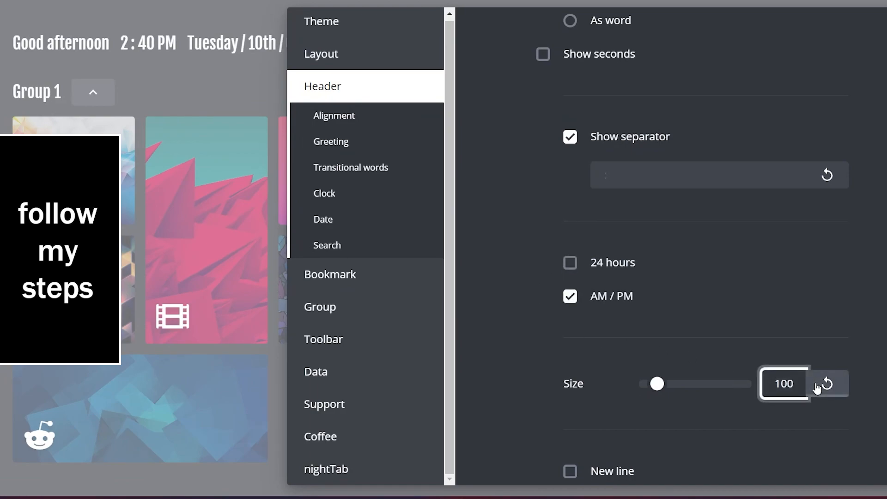
key(BackSpace)
key(BackSpace)
key(BackSpace)
text(200)
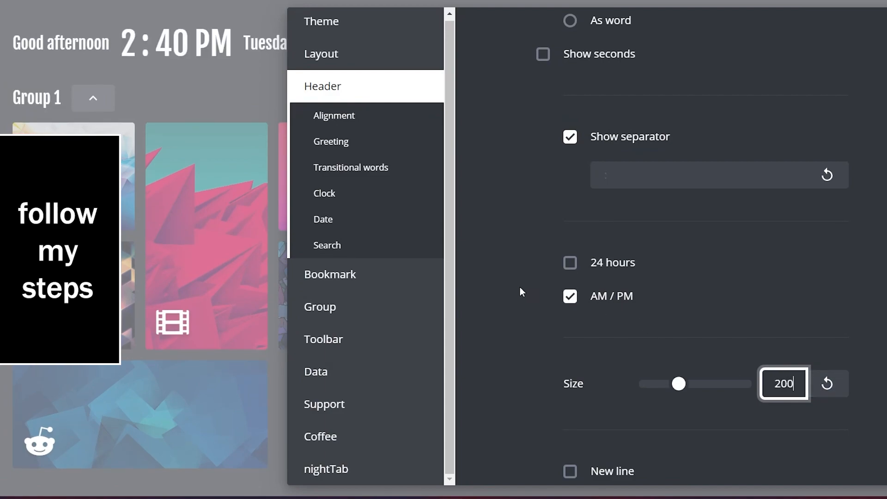
Step: Hide the day in the header's date settings and show it again
scroll(518, 288, down, 1)
scroll(517, 287, down, 8)
click(537, 142)
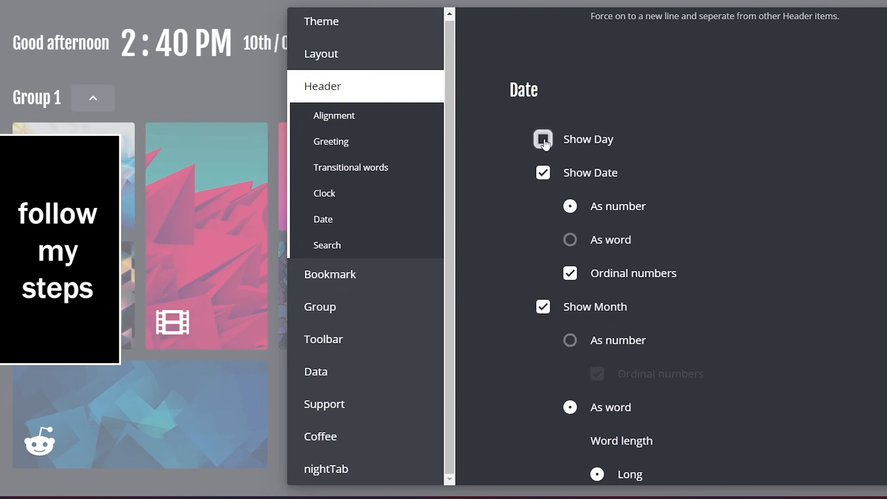
click(537, 142)
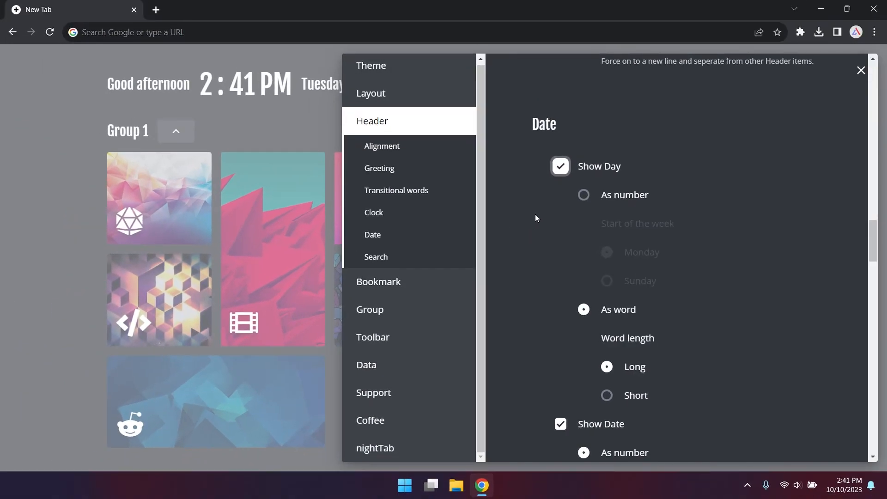
Step: Close the settings and start a new bookmark that uses the Instagram icon as its visual element
click(860, 70)
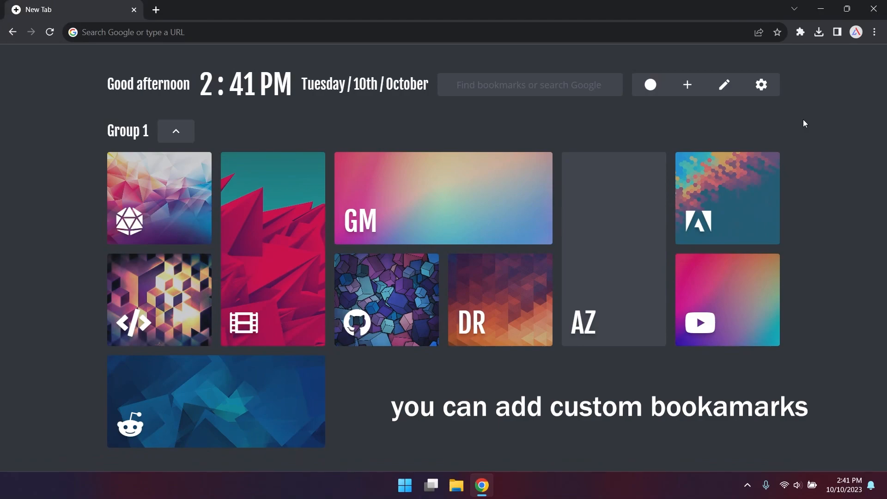
click(688, 86)
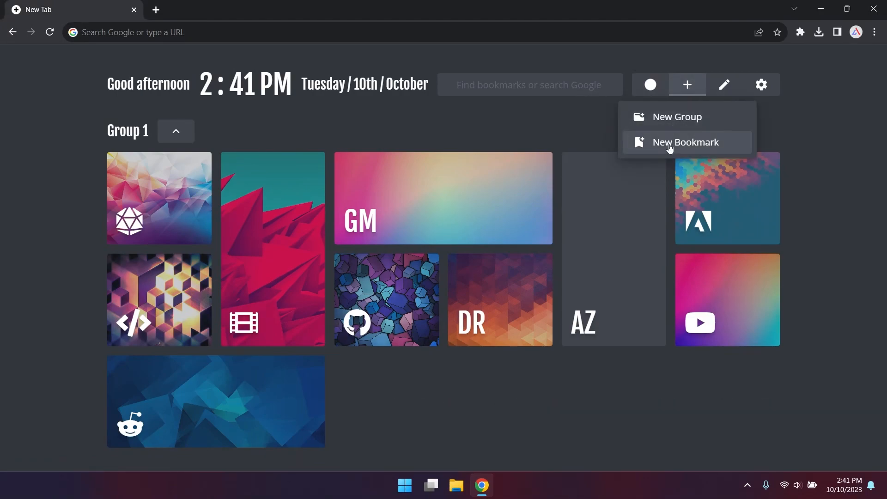
click(671, 143)
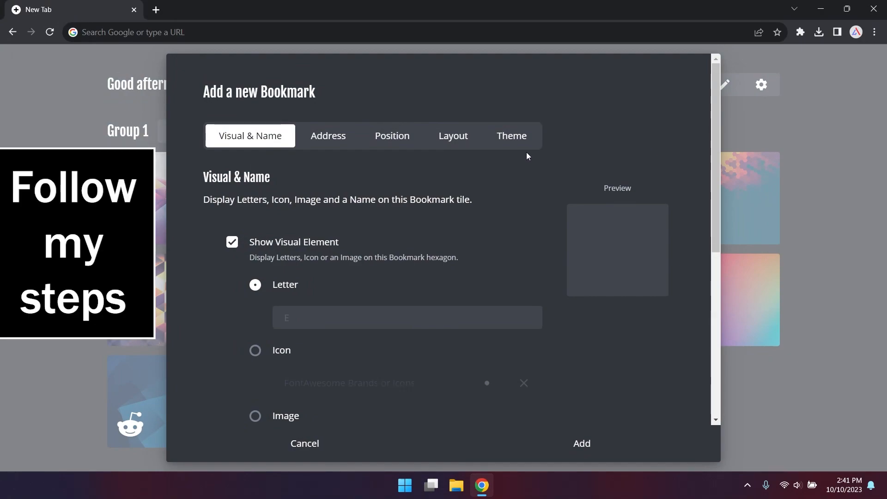
click(255, 350)
scroll(255, 343, down, 1)
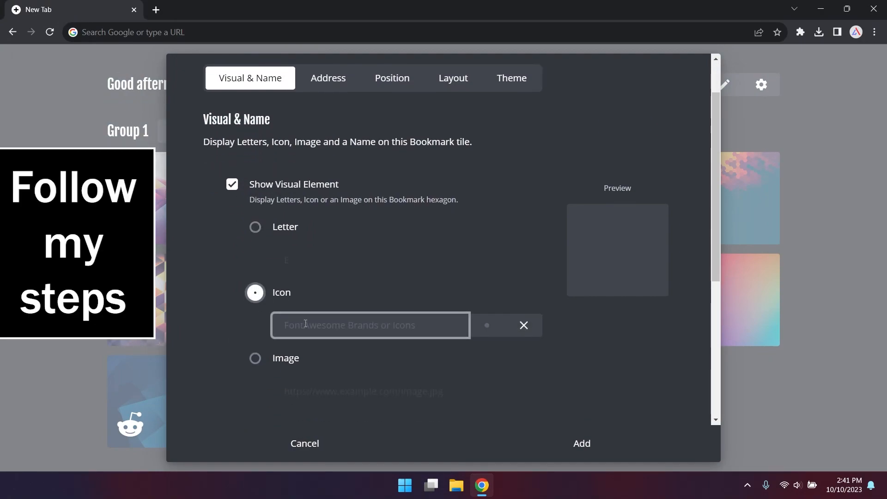
click(306, 324)
text(instagram)
click(303, 367)
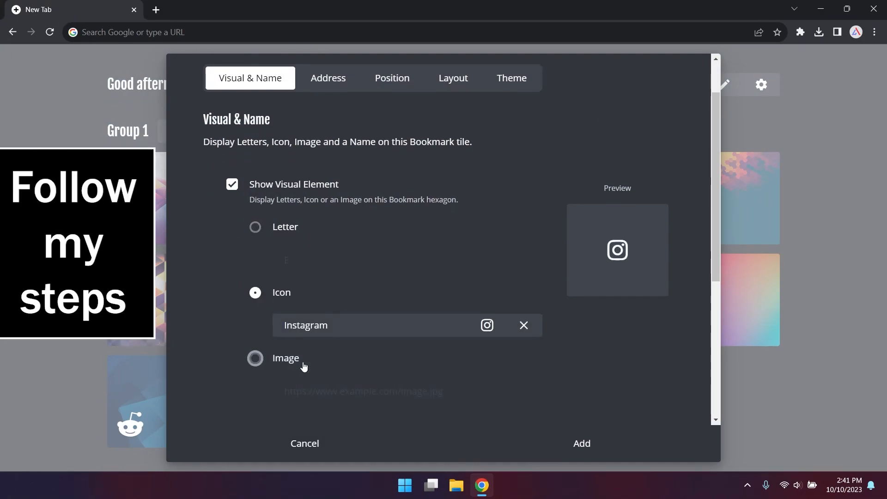
Step: Name the new bookmark Instagram, enter Instagram's full https URL as its address, and add it
scroll(333, 356, down, 1)
scroll(301, 301, down, 3)
click(292, 269)
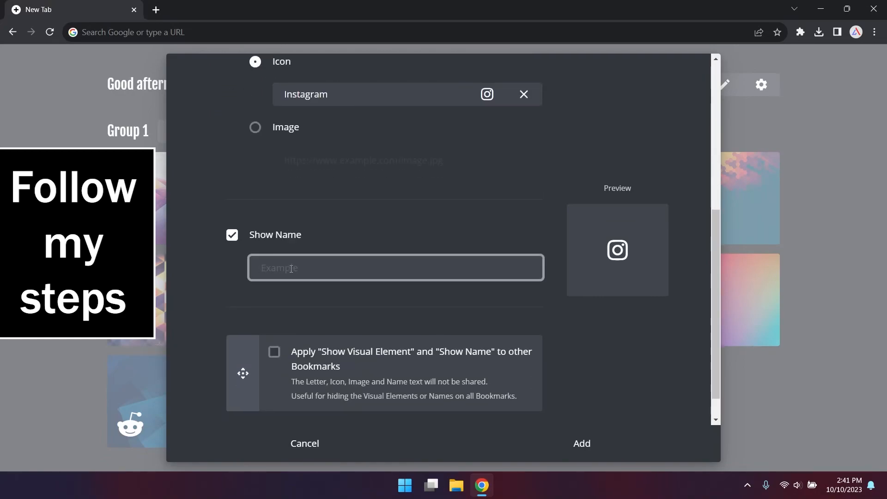
text(Instagram)
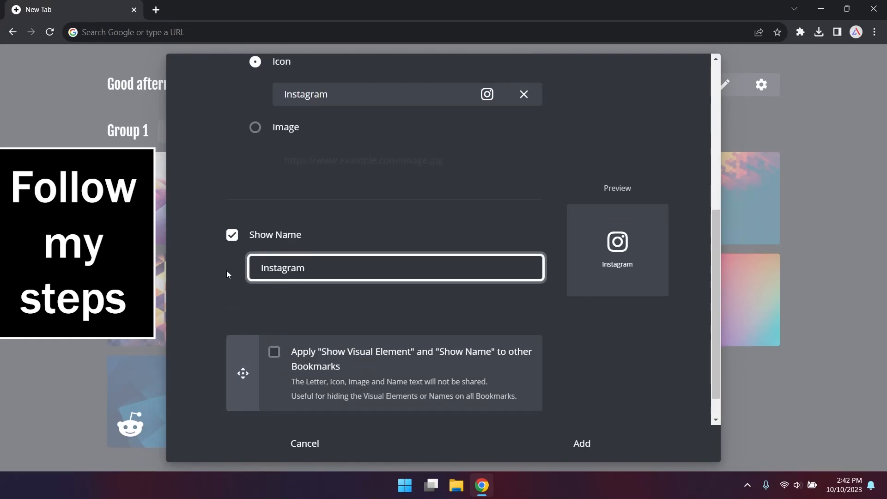
scroll(206, 271, up, 5)
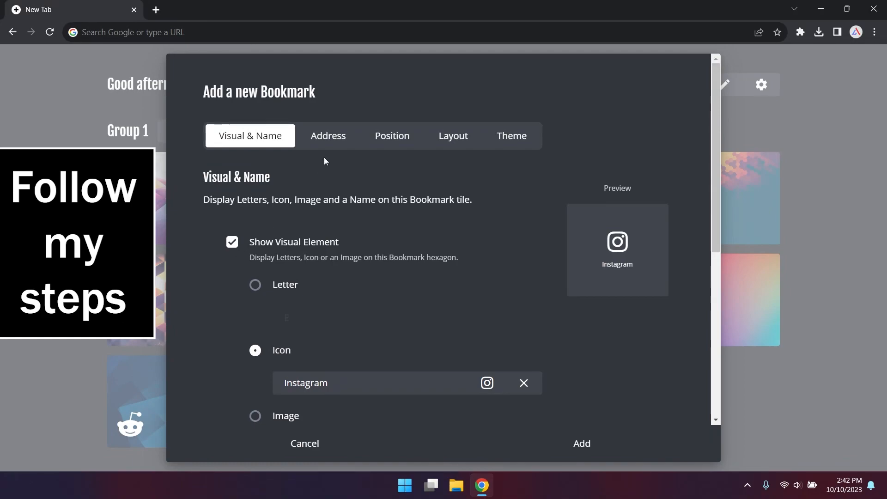
click(318, 138)
click(276, 264)
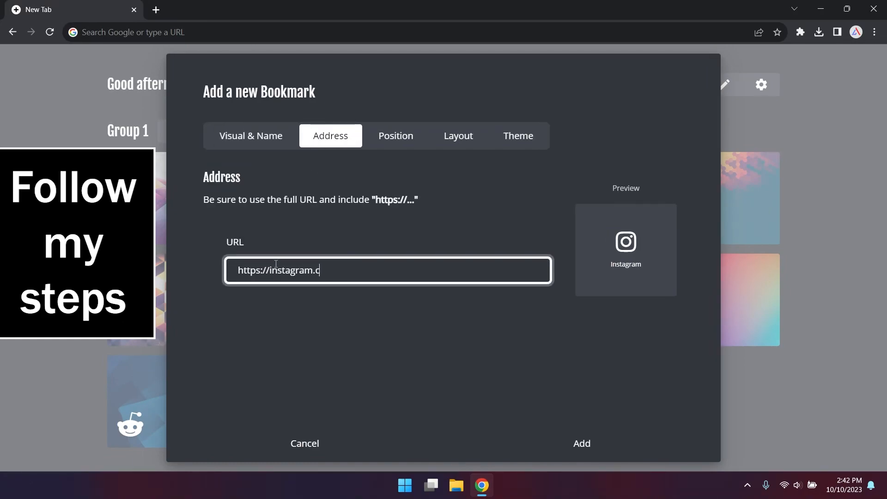
click(578, 444)
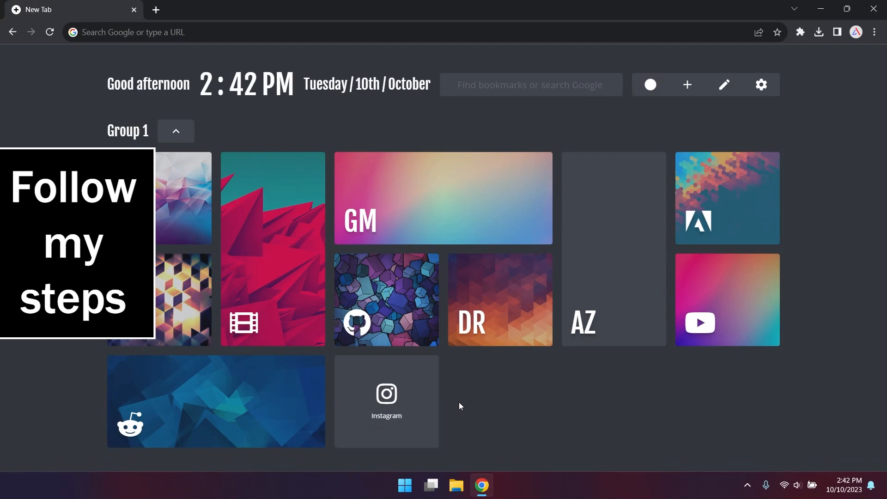
Step: Start another new bookmark that uses the Windows icon as its visual element
click(688, 84)
click(670, 141)
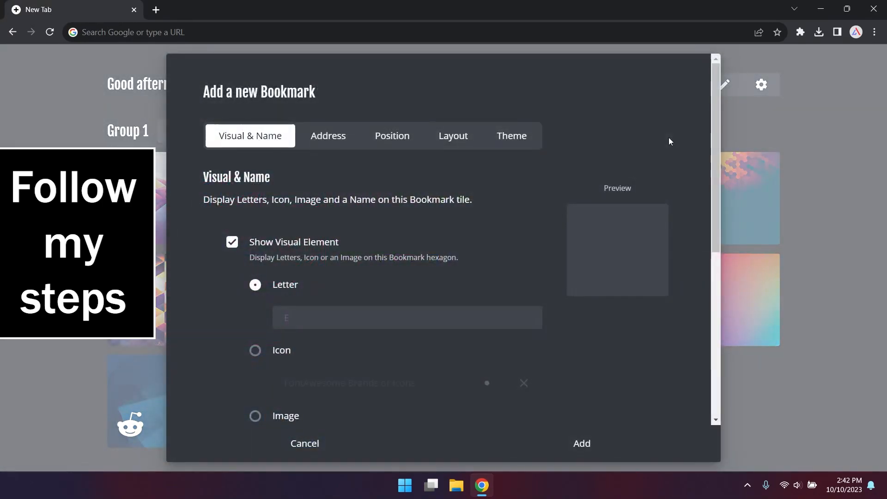
click(254, 351)
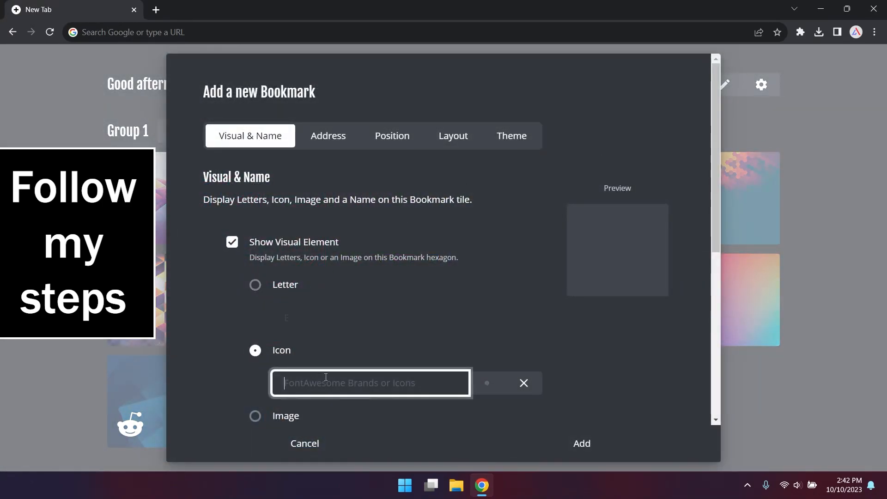
text(windows)
click(305, 431)
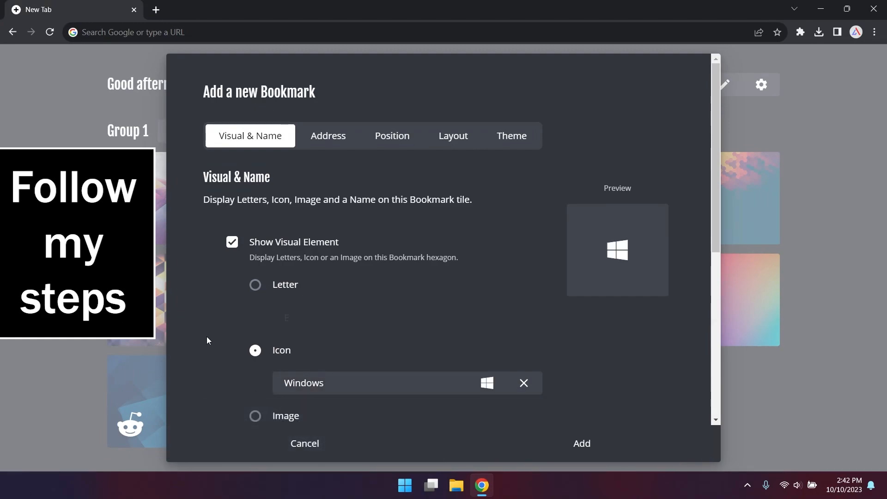
Step: Name the Windows-icon bookmark Microsoft, enter Microsoft's full https URL as its address, and add it
scroll(232, 331, down, 4)
scroll(240, 363, down, 1)
click(278, 327)
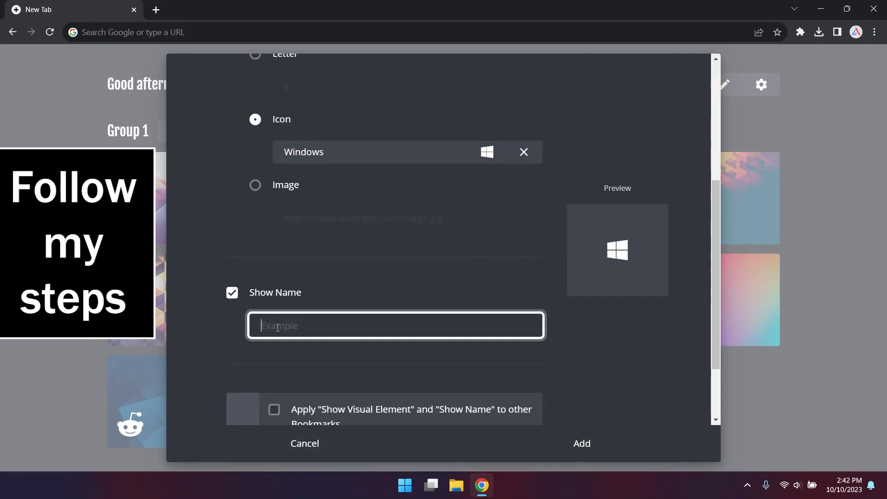
scroll(185, 316, up, 10)
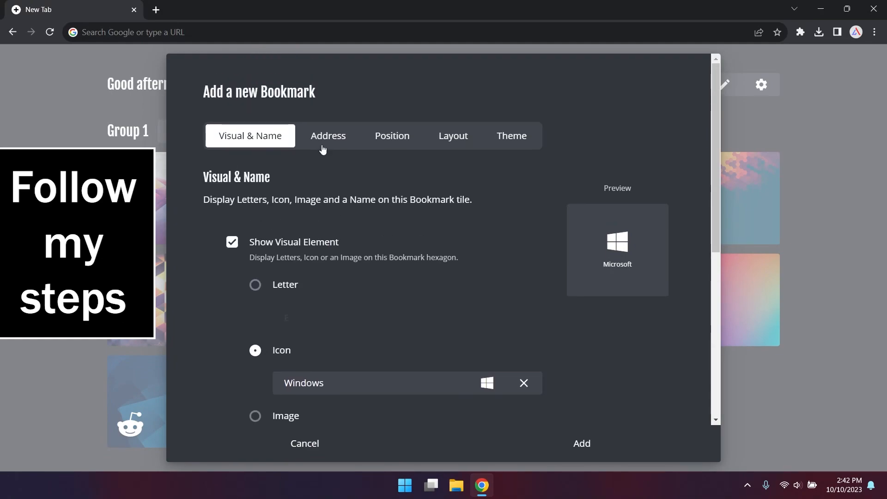
click(329, 135)
click(298, 263)
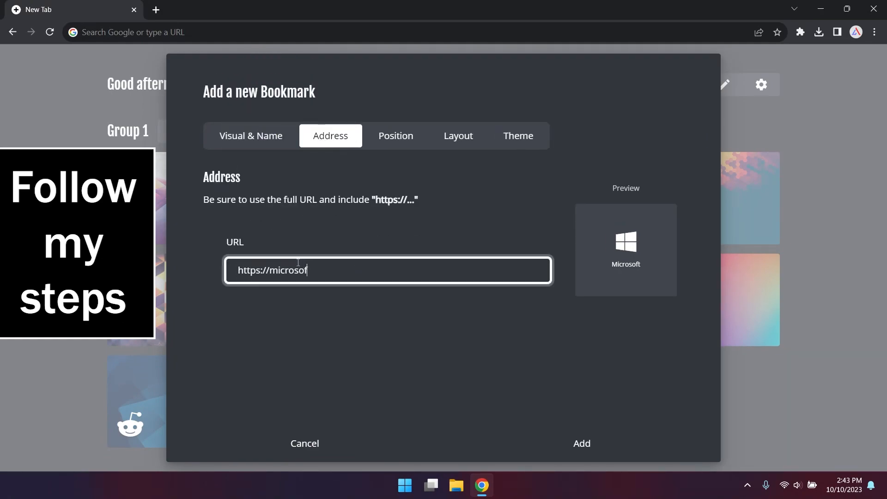
click(581, 445)
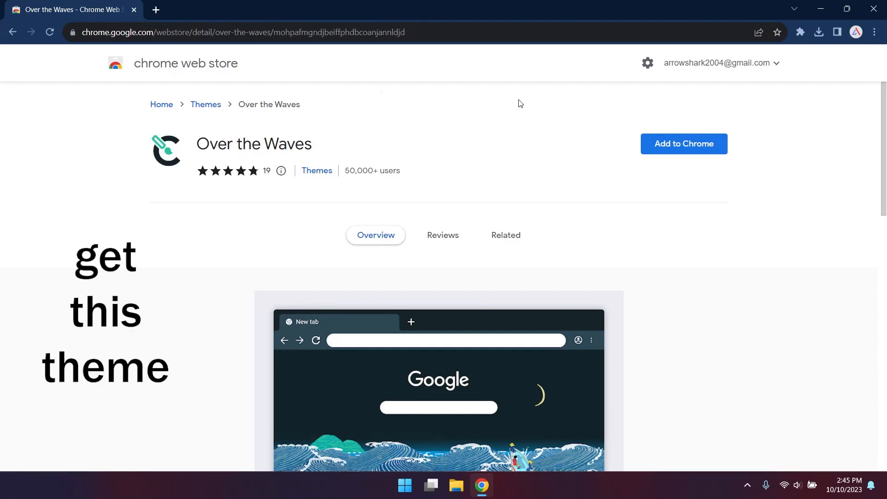
Step: Add the Over the Waves theme to Chrome, dismiss the installation notice, and open a new tab
right_click(689, 143)
click(689, 144)
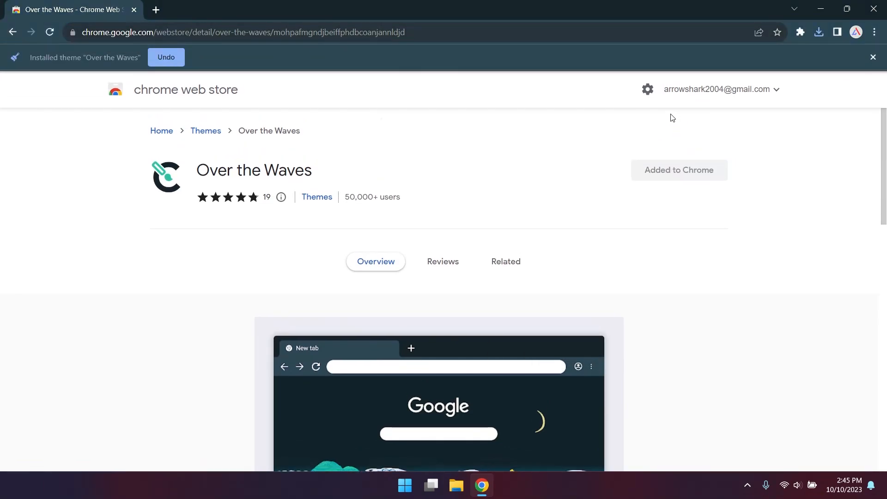
click(873, 57)
click(156, 10)
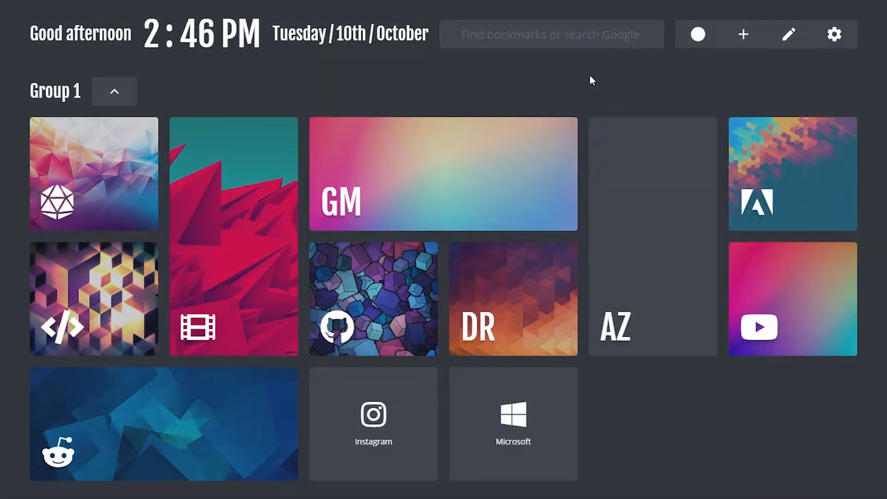
Step: Enter "Google Chrome Customization" in nightTab's header search box and clear it without running a Google search
click(538, 34)
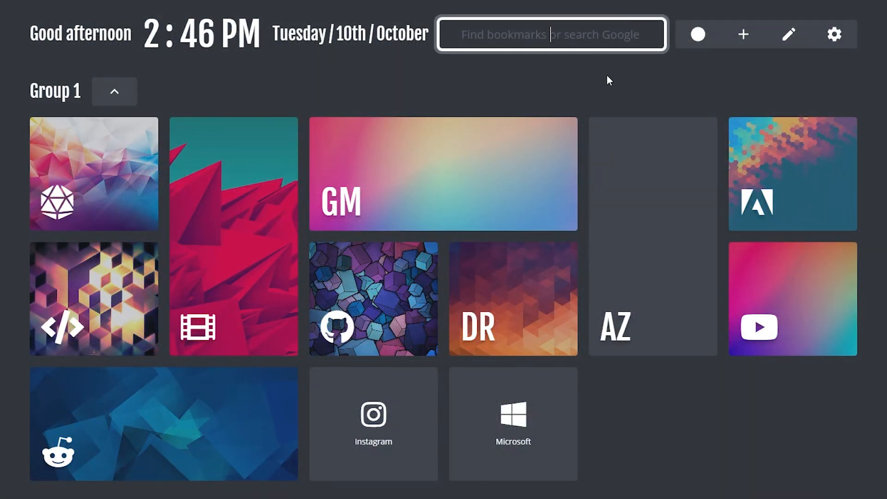
text(Google Chrome Customization)
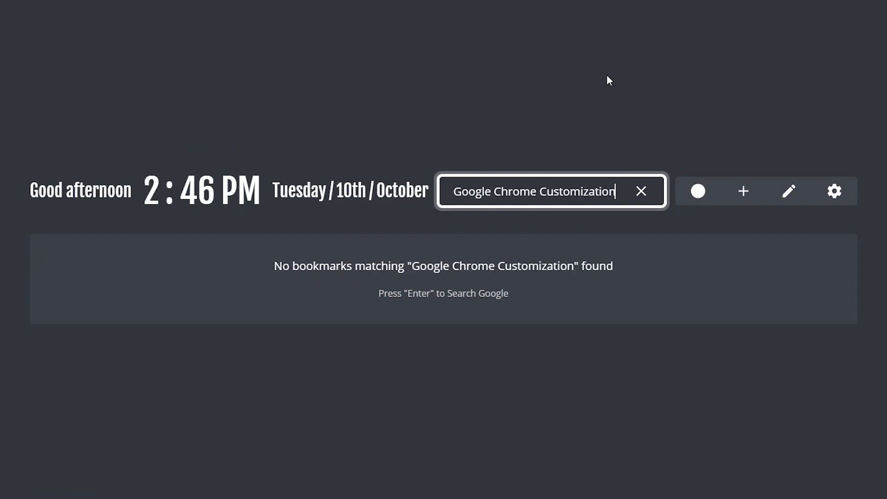
key(BackSpace)
key(BackSpace)
key(BackSpace)
key(BackSpace)
key(BackSpace)
key(BackSpace)
key(BackSpace)
key(BackSpace)
key(BackSpace)
key(BackSpace)
key(BackSpace)
key(BackSpace)
key(BackSpace)
key(BackSpace)
key(BackSpace)
key(BackSpace)
key(BackSpace)
key(BackSpace)
key(BackSpace)
key(BackSpace)
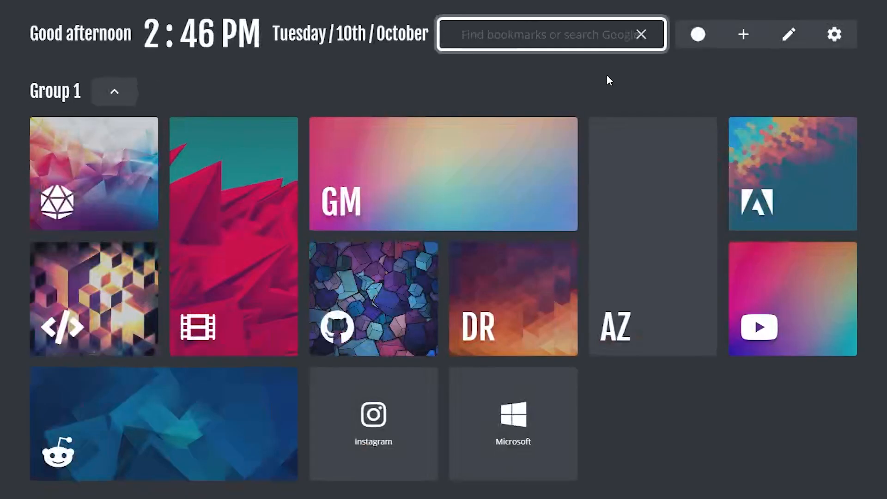